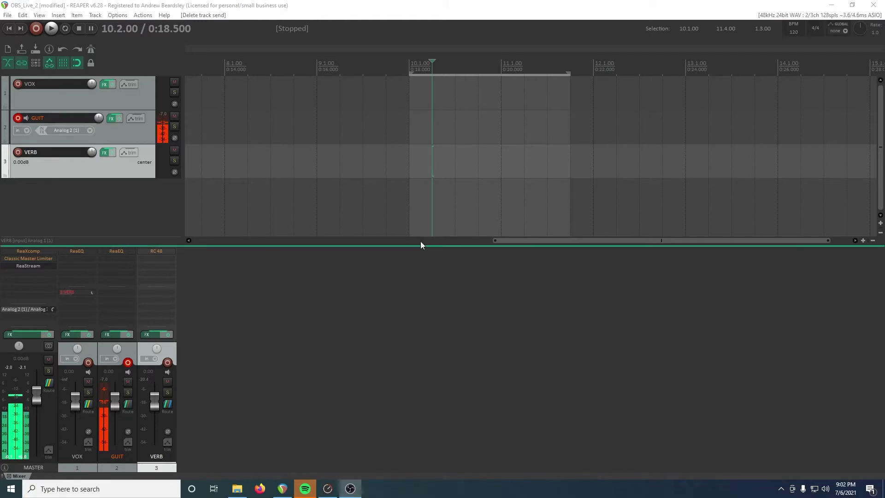
Look over the GUIT, VOX and VERB tracks and check the RC 48 reverb on VERB.
click(143, 134)
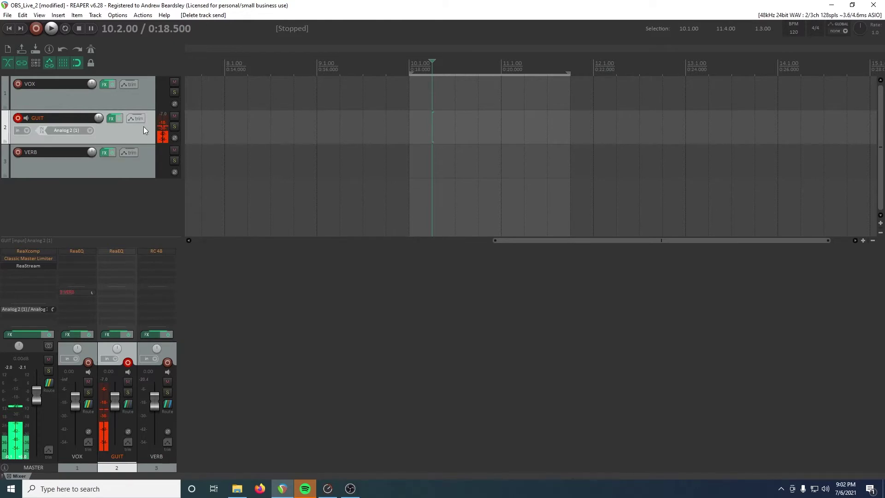
click(128, 100)
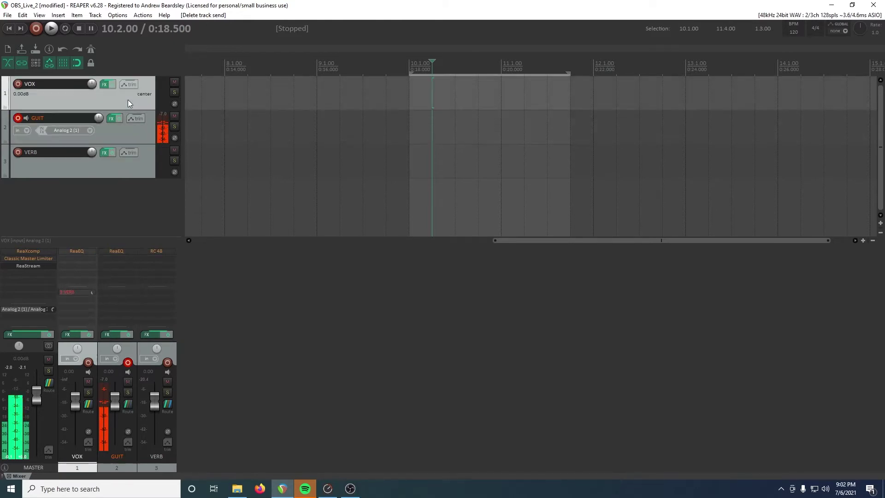
click(134, 130)
click(139, 173)
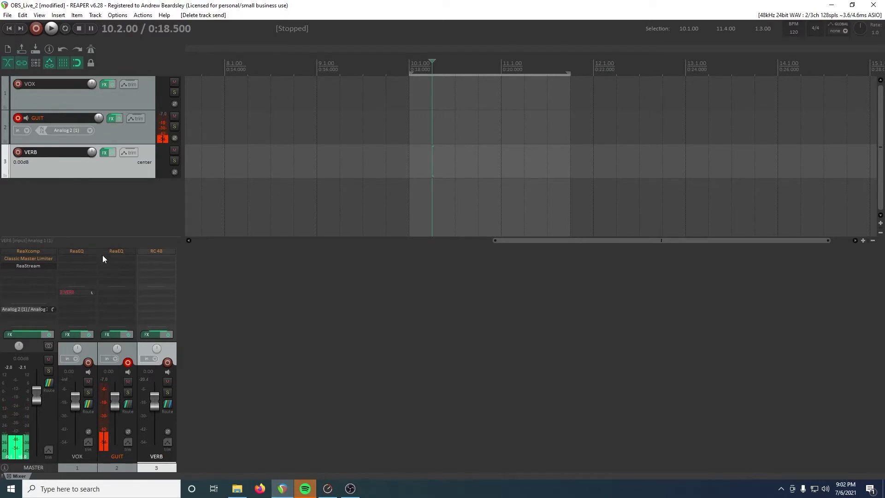
click(162, 251)
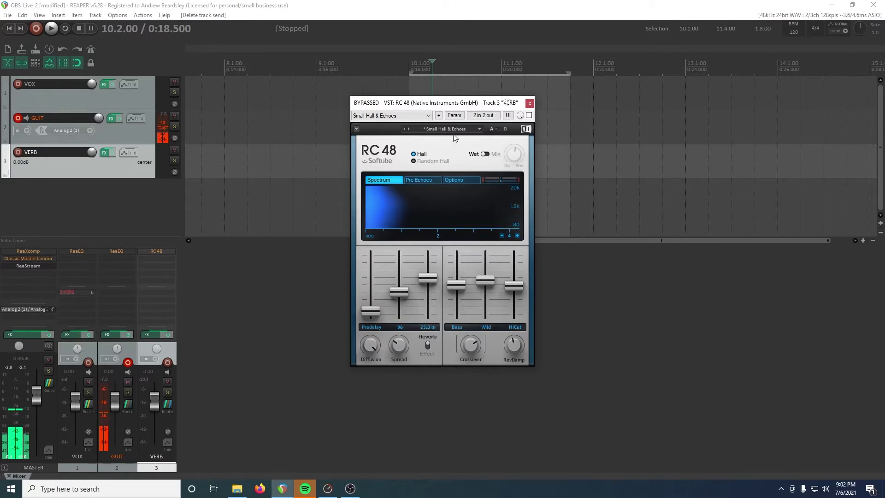
click(529, 103)
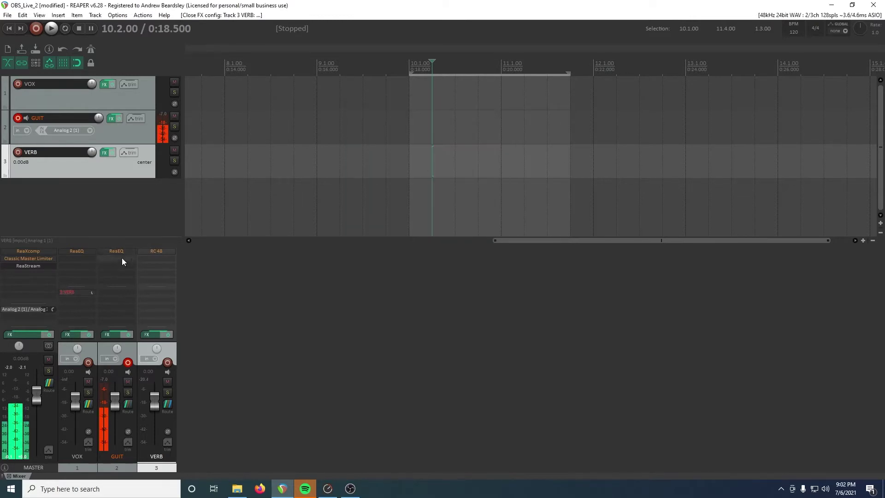
click(159, 250)
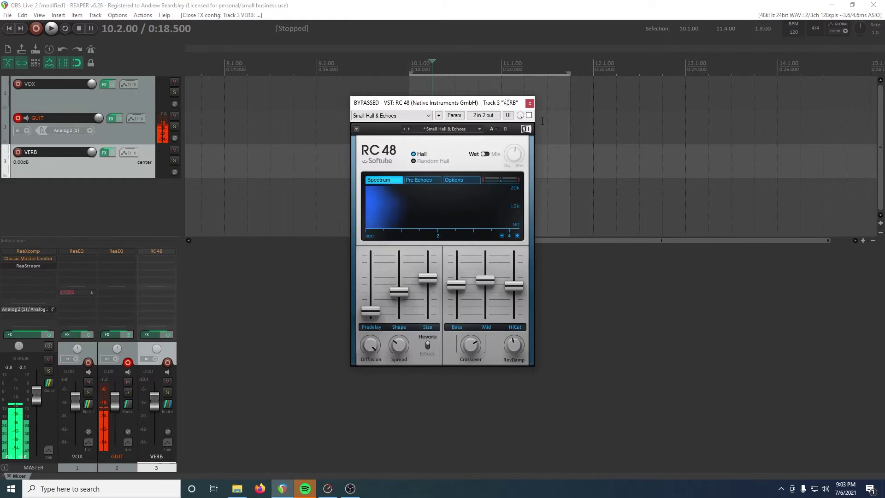
click(529, 103)
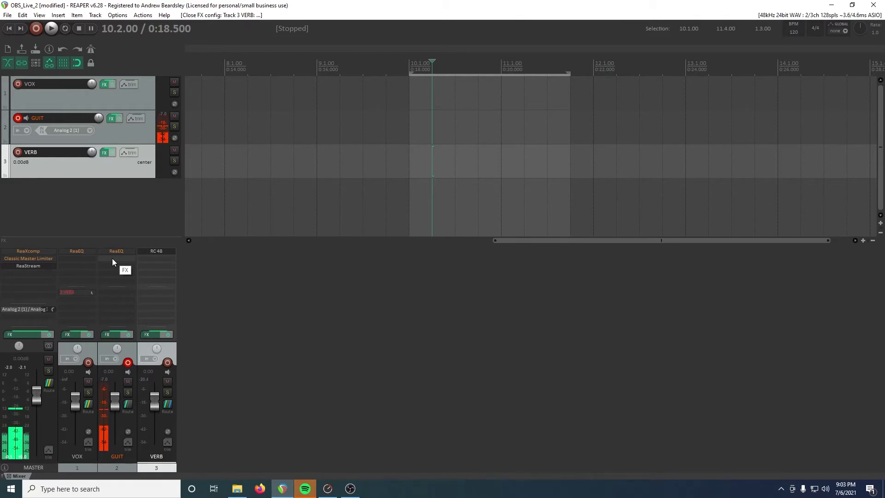
Add a send from GUIT to 3: VERB and set its level to -12.2 dB.
click(111, 292)
click(201, 379)
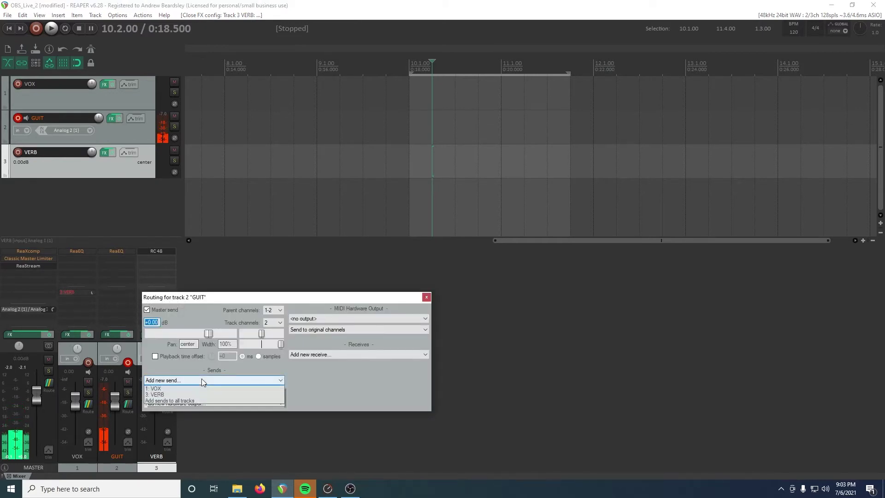
click(167, 401)
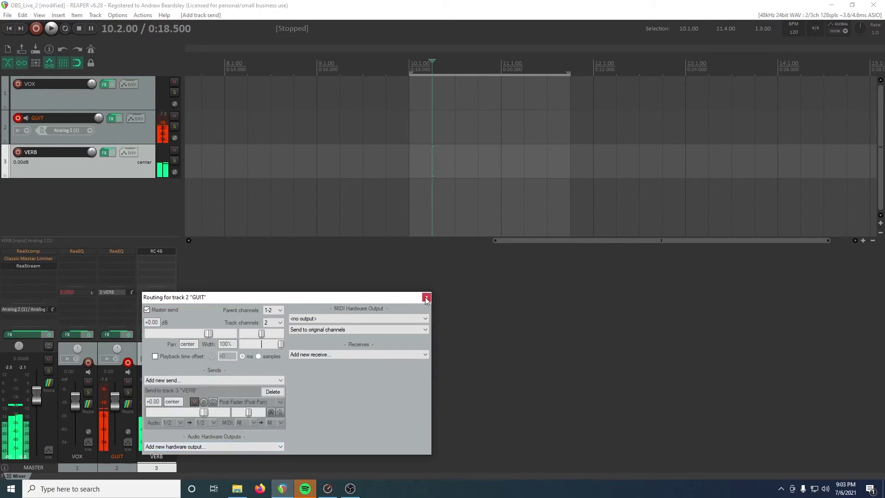
drag(131, 292, 131, 302)
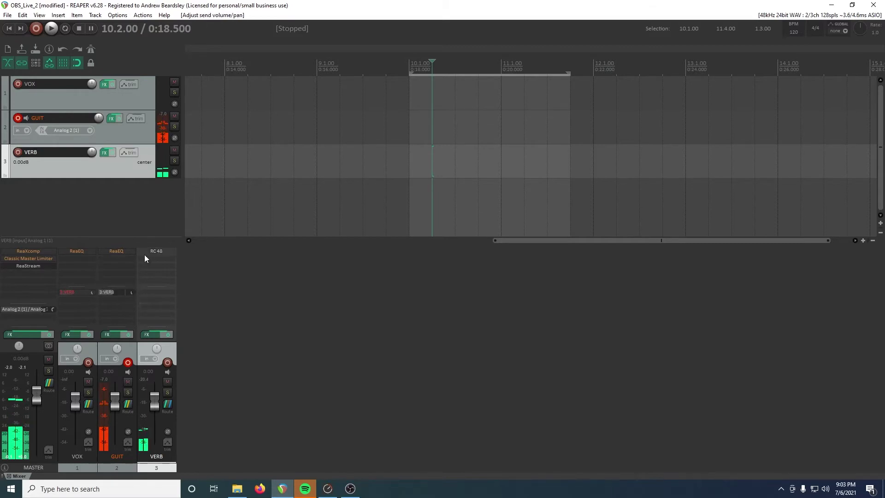
Enable the ReaEQ plugin on the GUIT track so it is no longer bypassed.
click(117, 250)
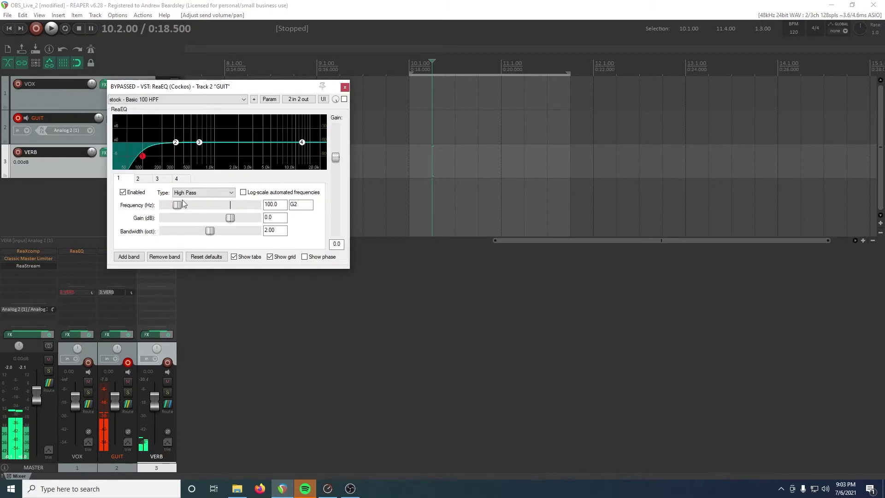
click(344, 99)
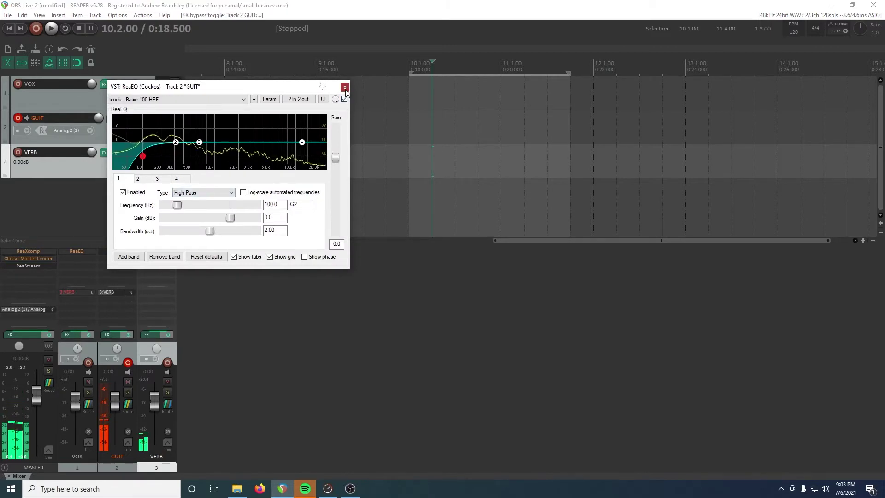
click(344, 88)
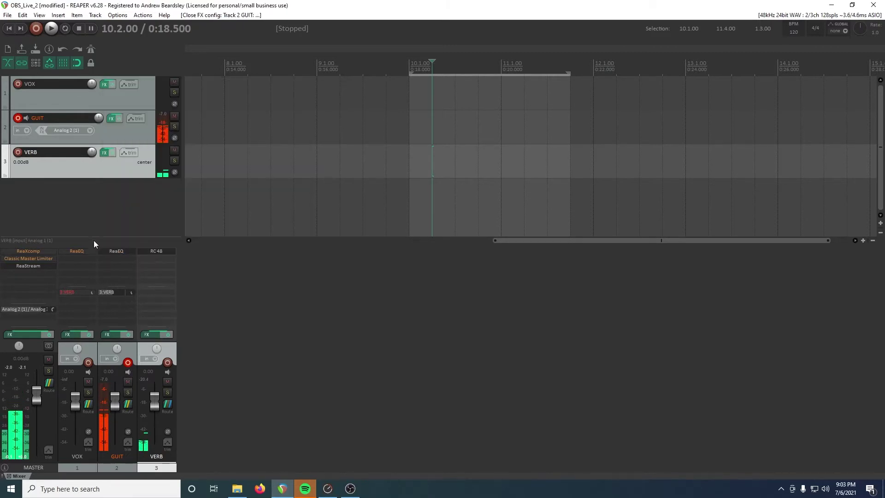
Enable the master track's ReaXcomp multiband compressor so it is no longer bypassed.
click(30, 250)
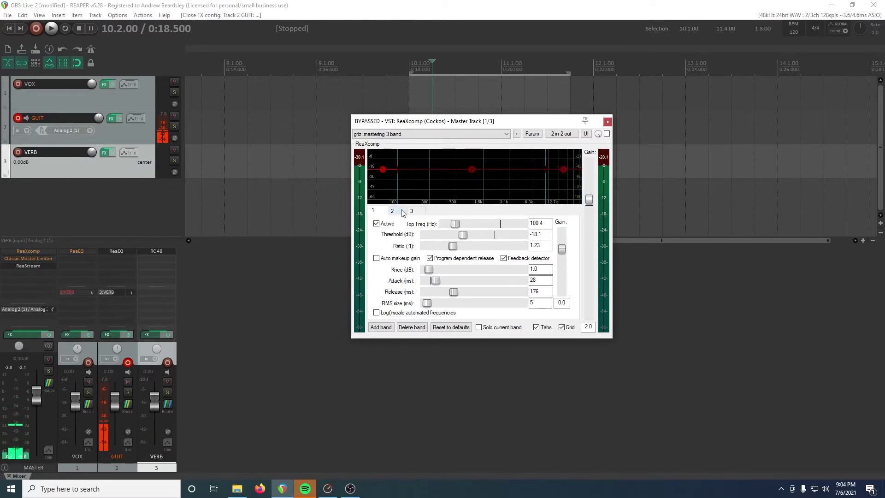
click(607, 134)
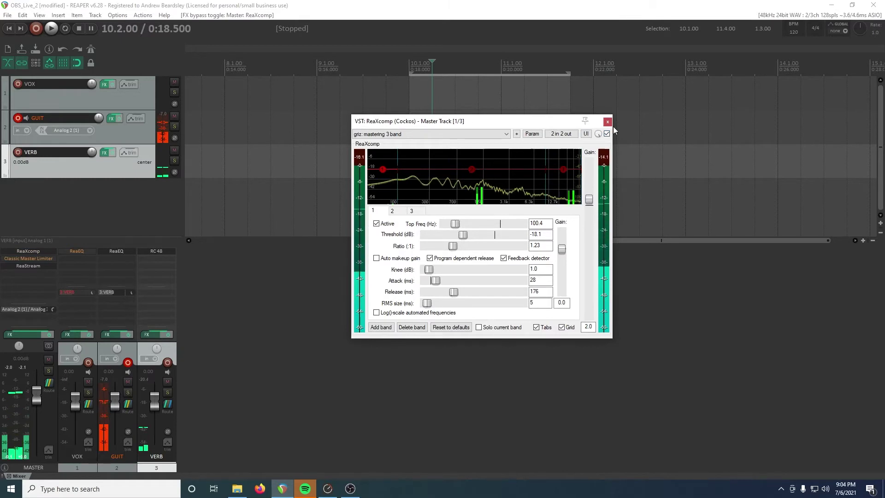
click(606, 122)
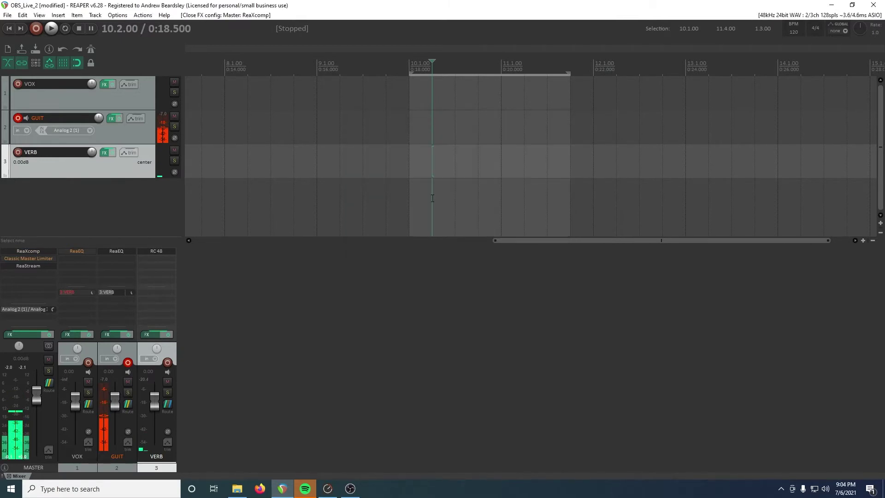
Switch on the master Classic Master Limiter and lower its Threshold slightly.
shift+click(35, 257)
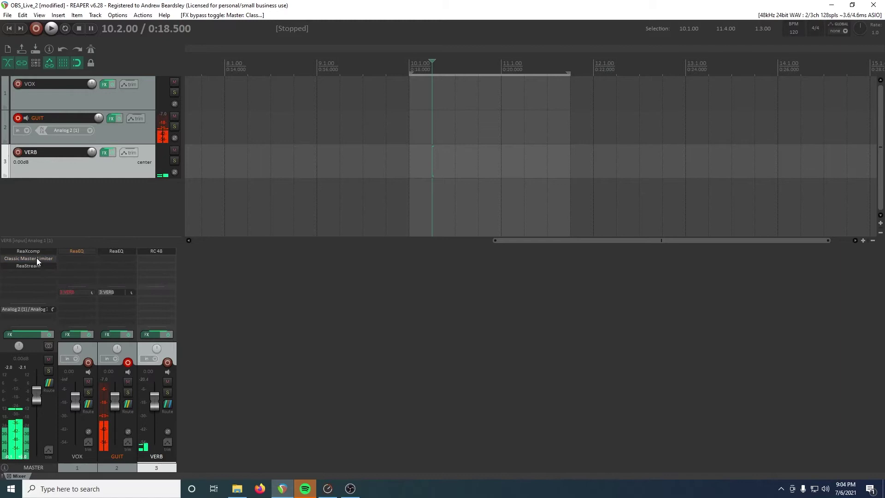
click(37, 258)
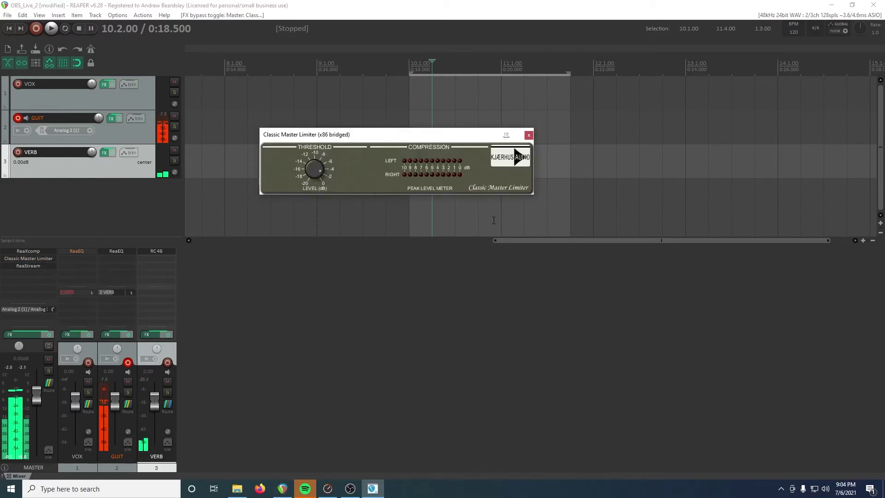
drag(411, 135, 435, 167)
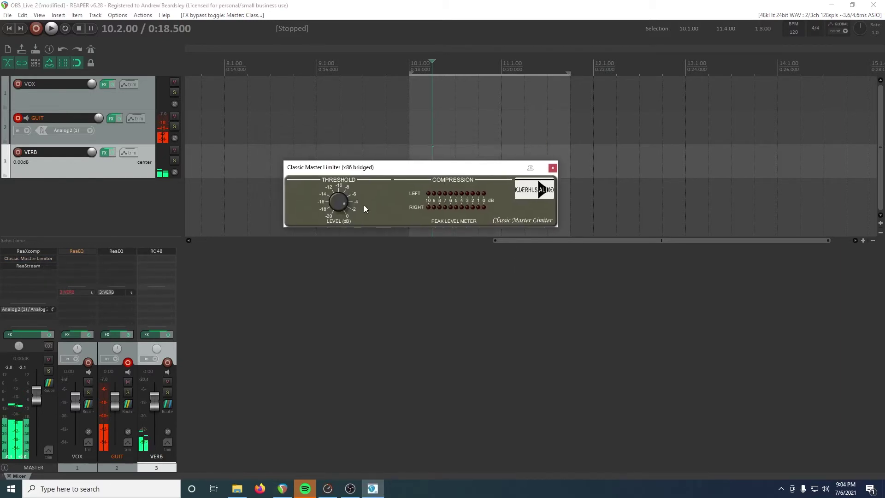
drag(331, 203, 336, 203)
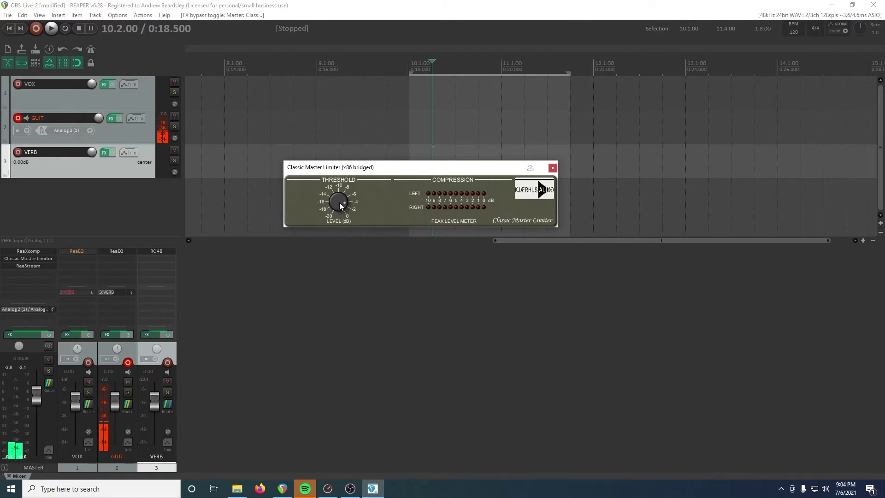
drag(339, 208, 341, 207)
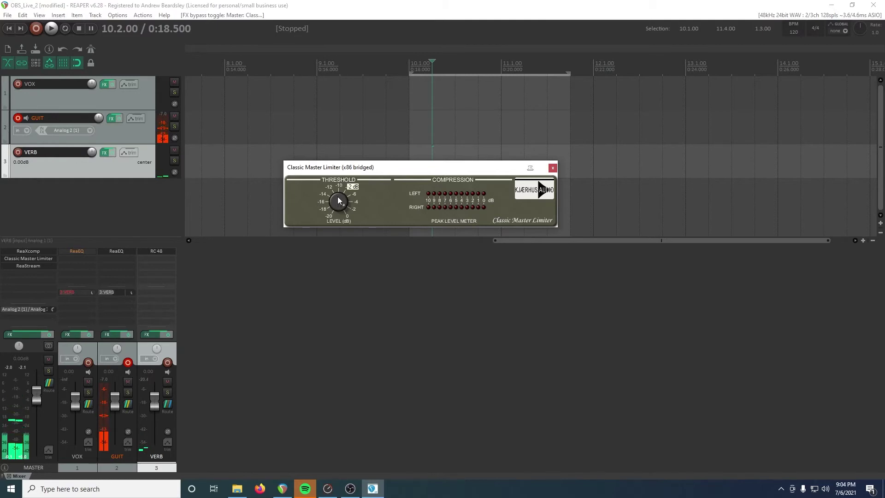
mouse_move(340, 201)
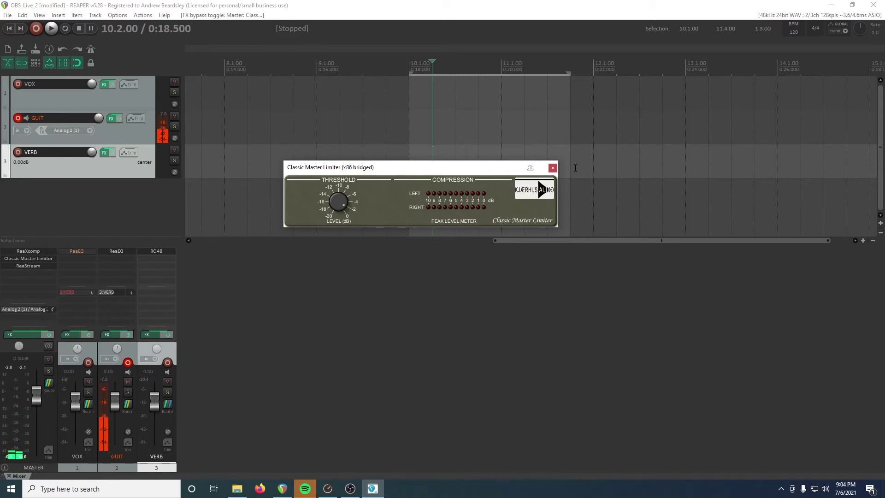
click(552, 167)
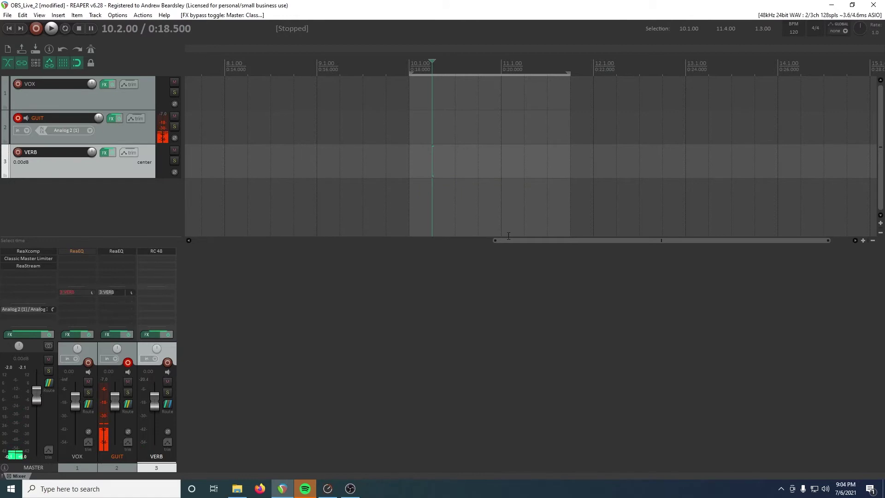
Show the master's ReaStream window, placed at the lower right of the screen.
click(23, 266)
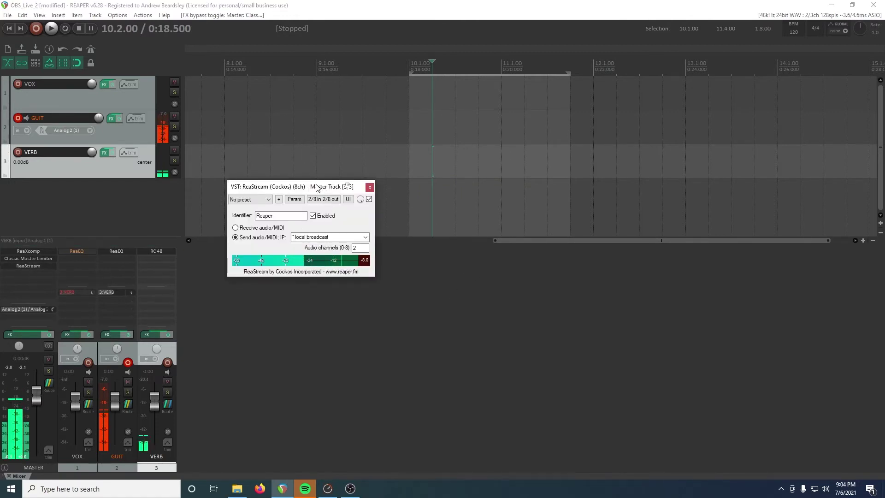
drag(317, 186, 469, 213)
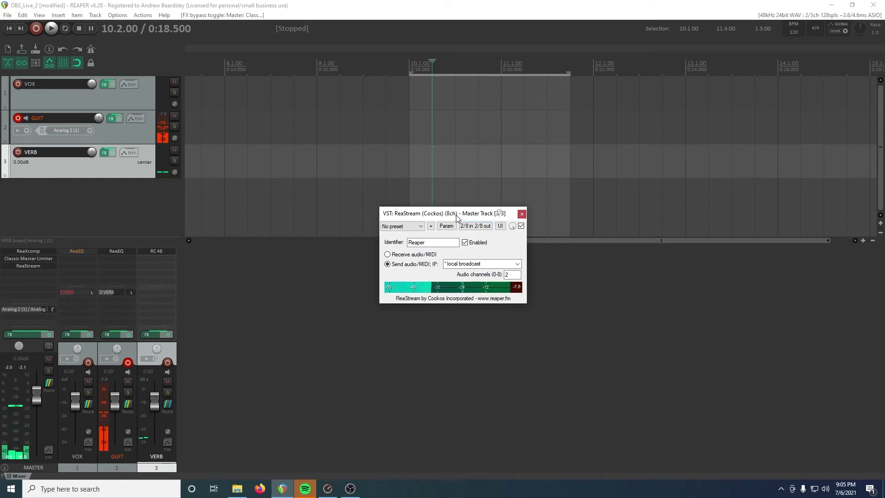
drag(457, 216, 389, 247)
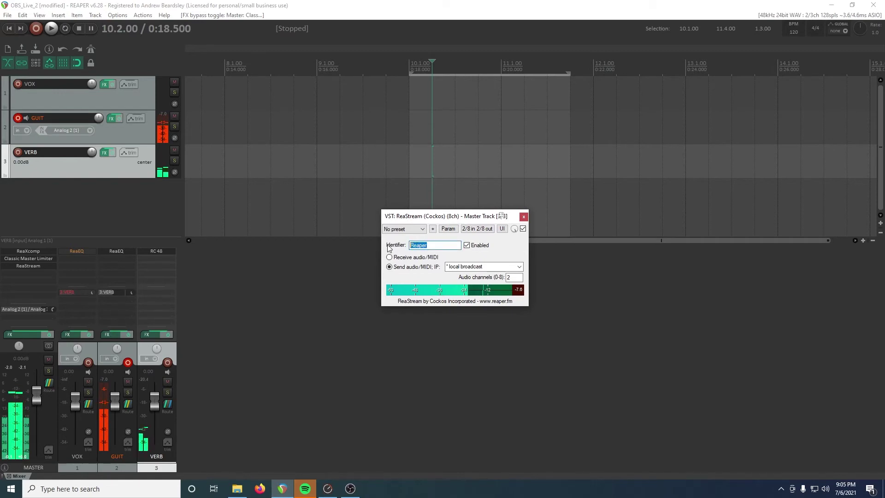
click(417, 244)
drag(428, 245, 398, 245)
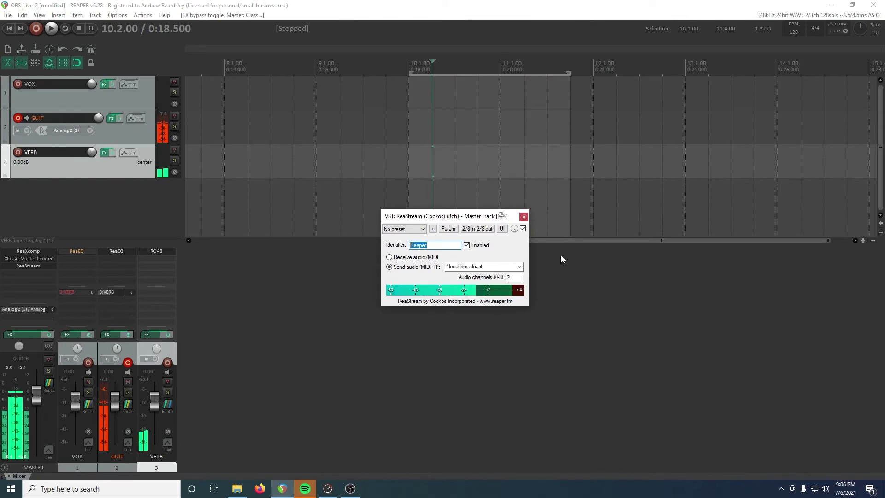
click(434, 245)
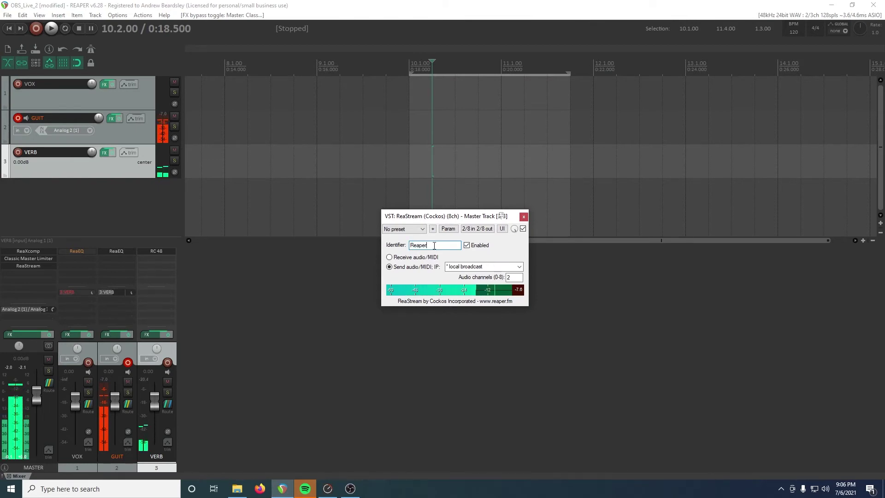
drag(434, 246, 408, 246)
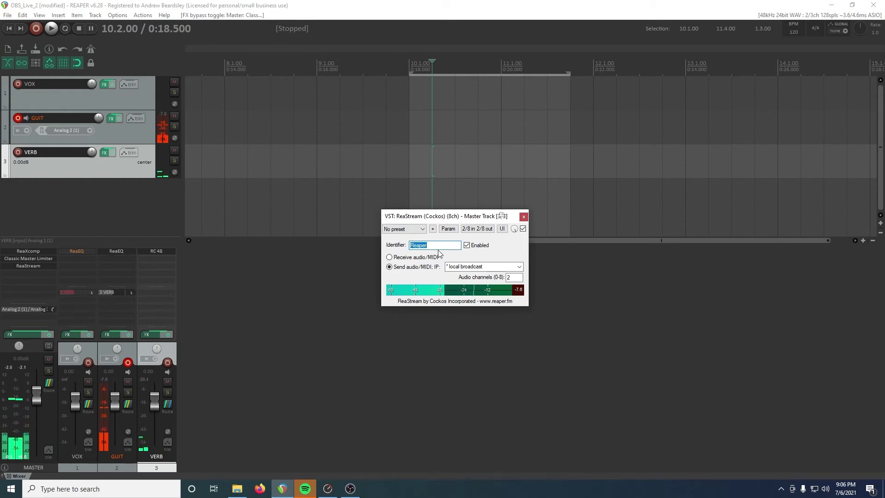
click(400, 269)
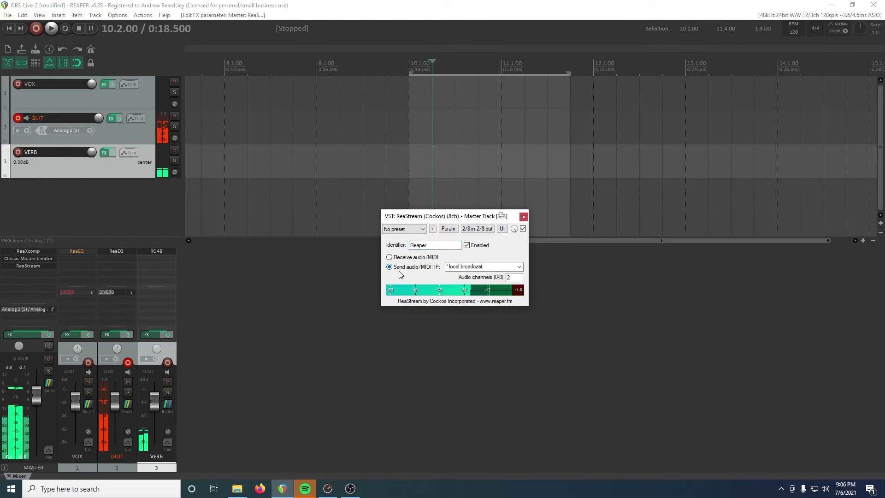
click(520, 267)
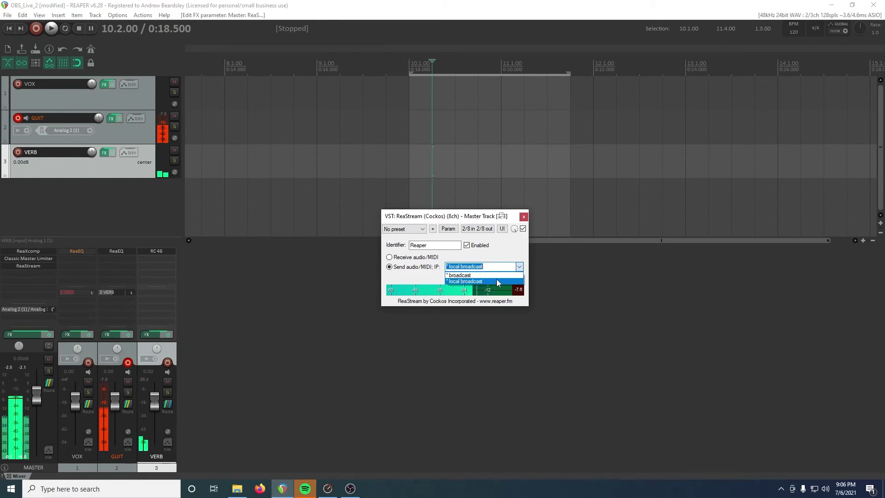
click(411, 279)
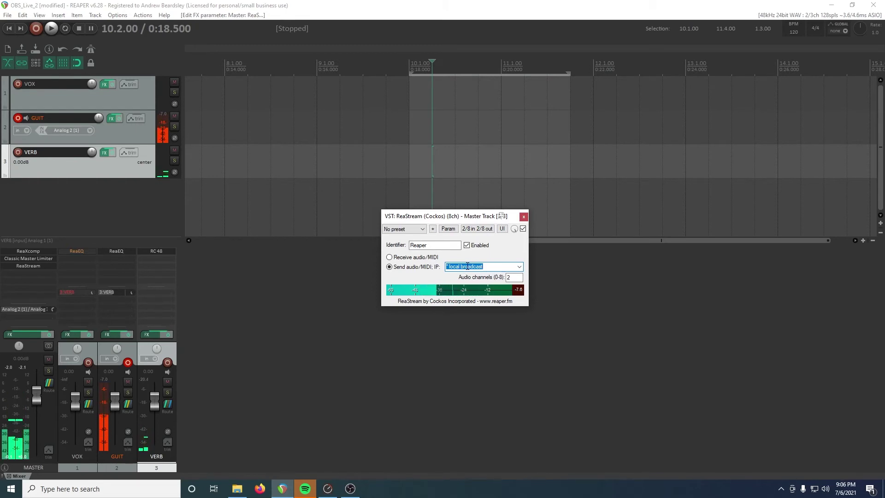
click(516, 278)
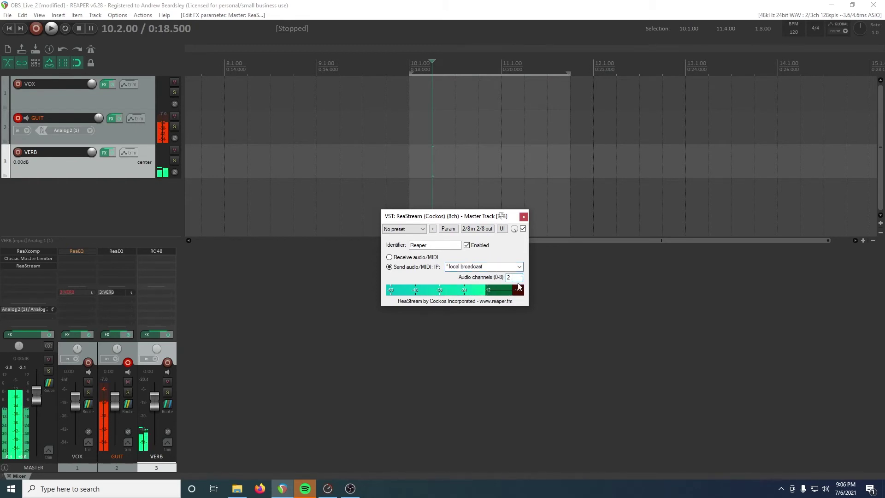